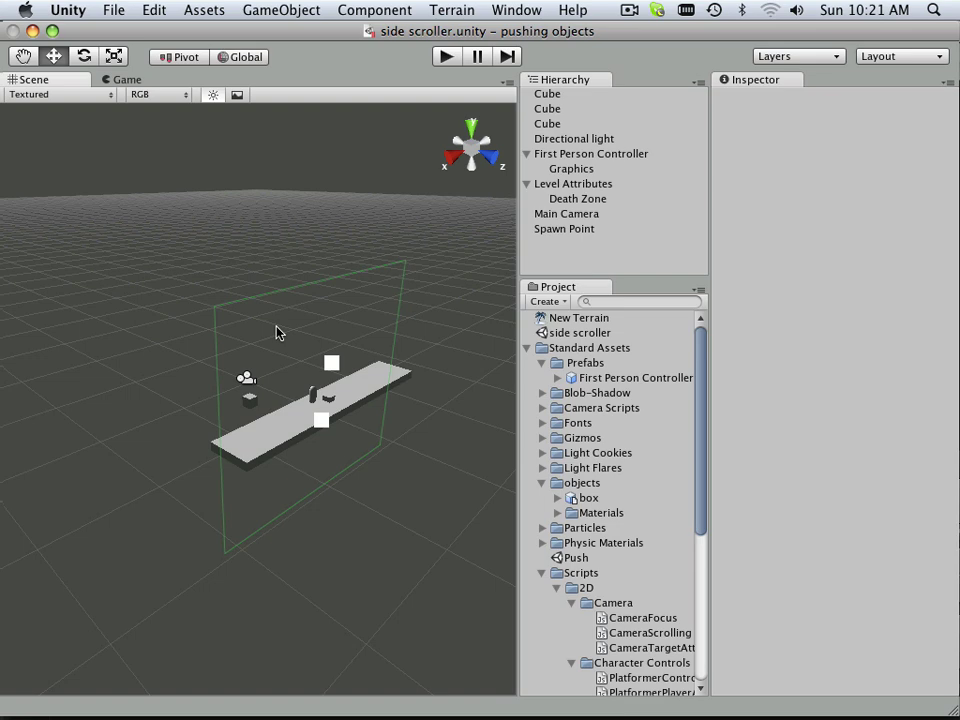
Step: Play the level, running the character right and jumping it onto the box
click(445, 57)
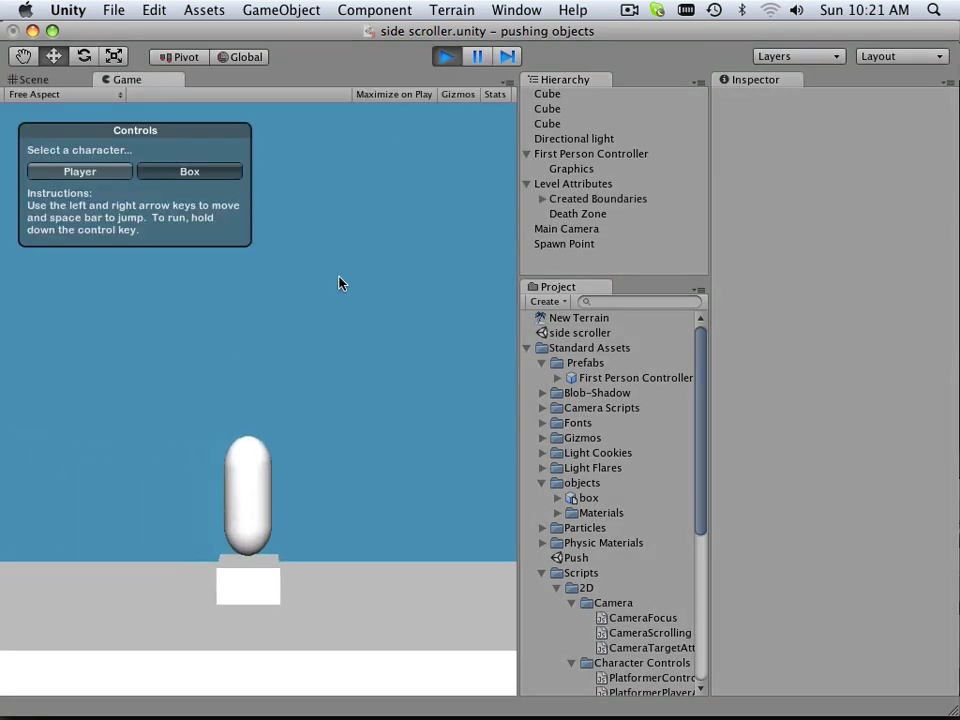
key(Right)
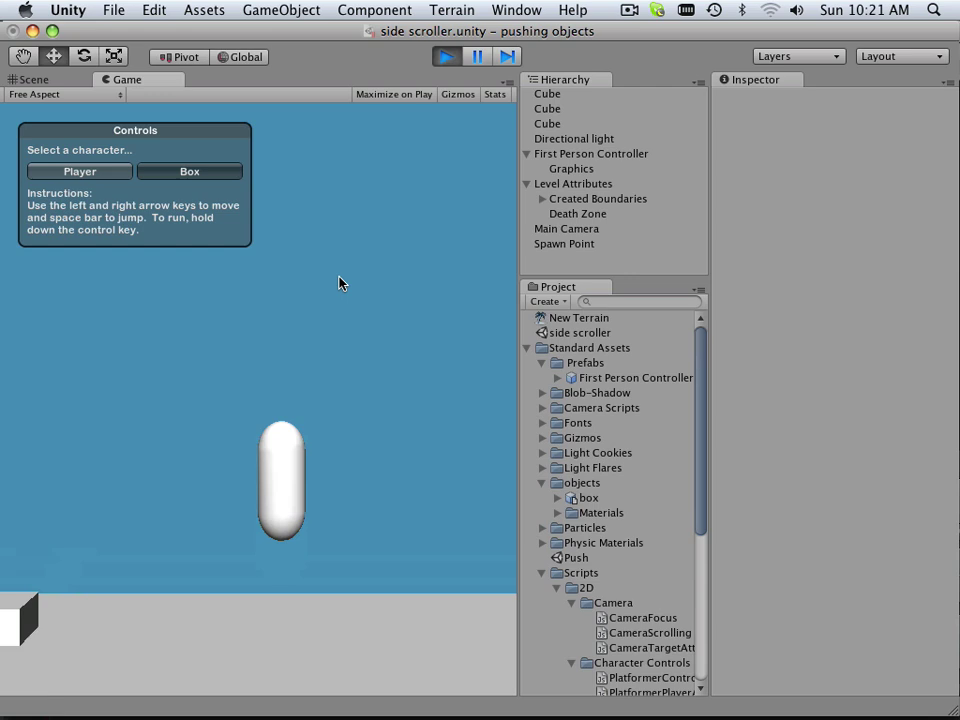
key(space)
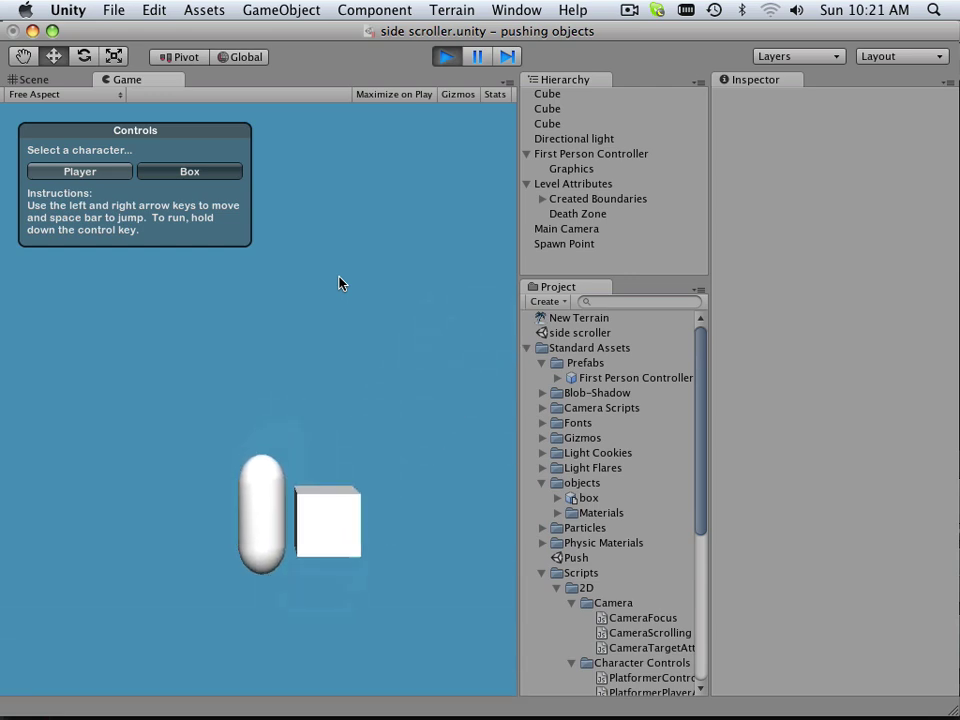
key(space)
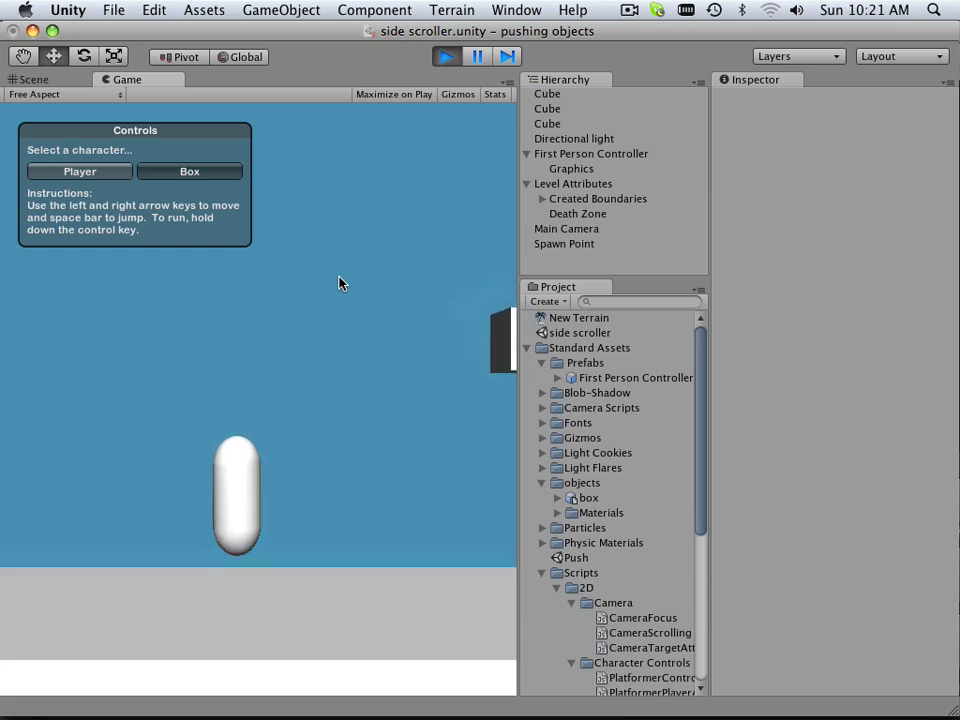
key(space)
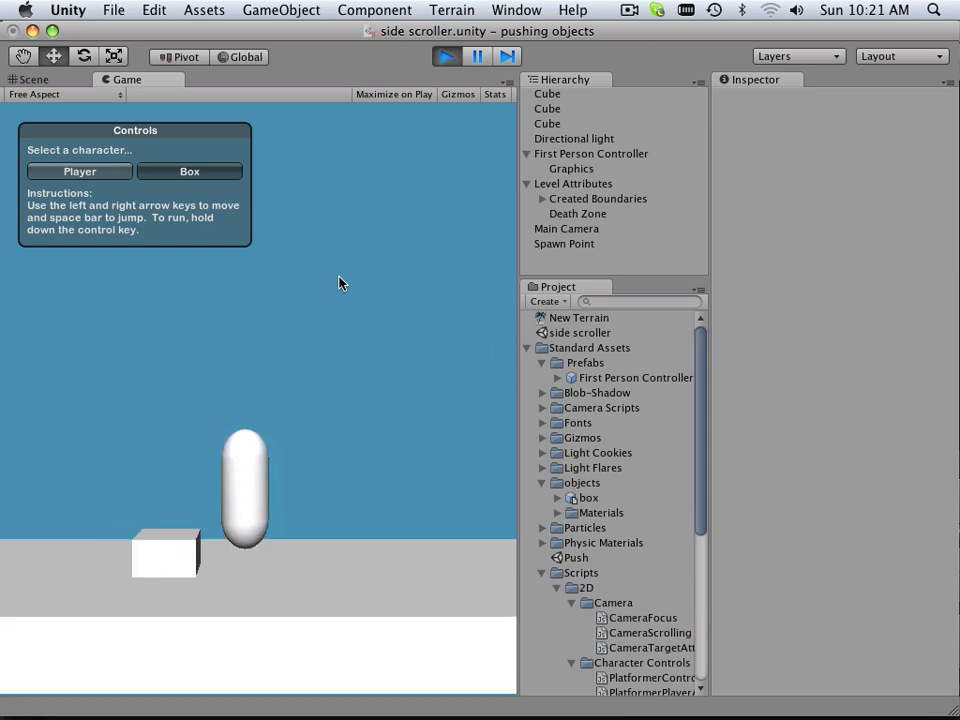
key(space)
key(space)
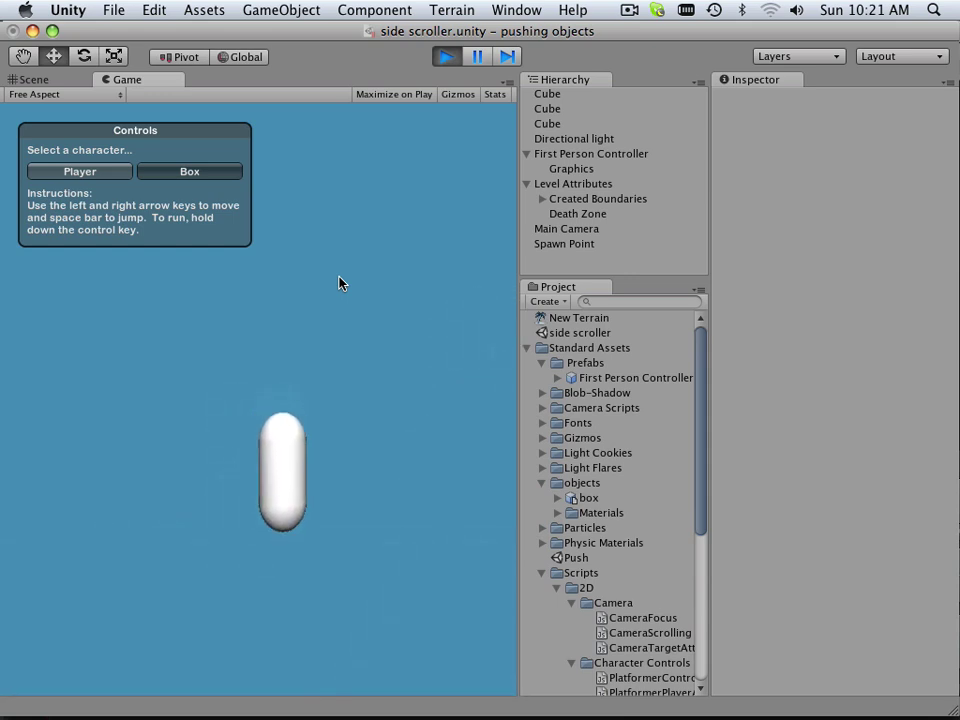
key(Right)
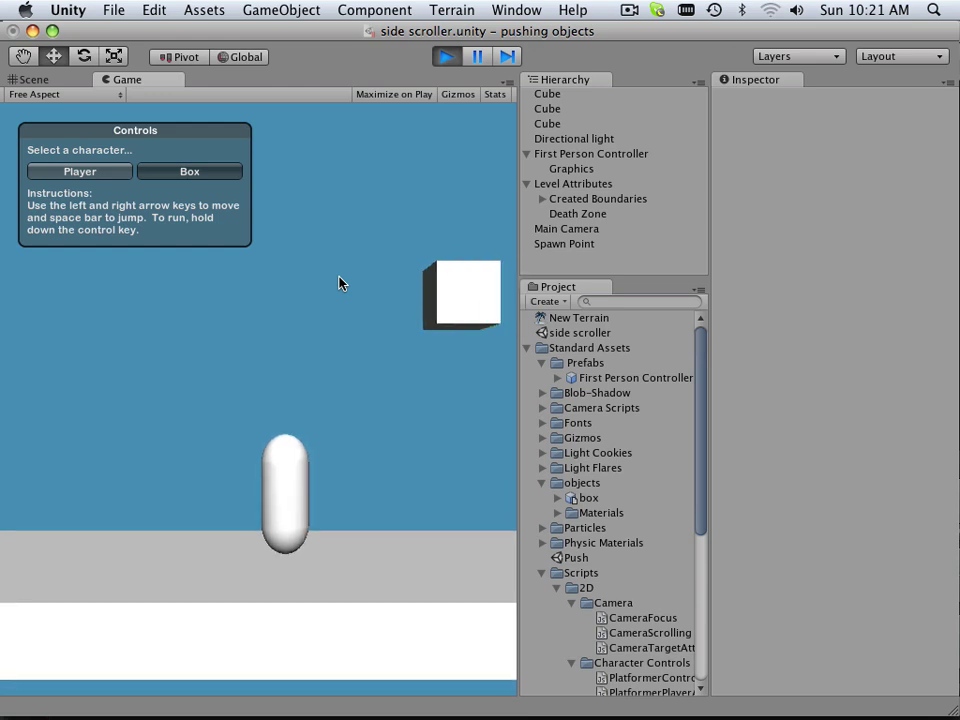
key(space)
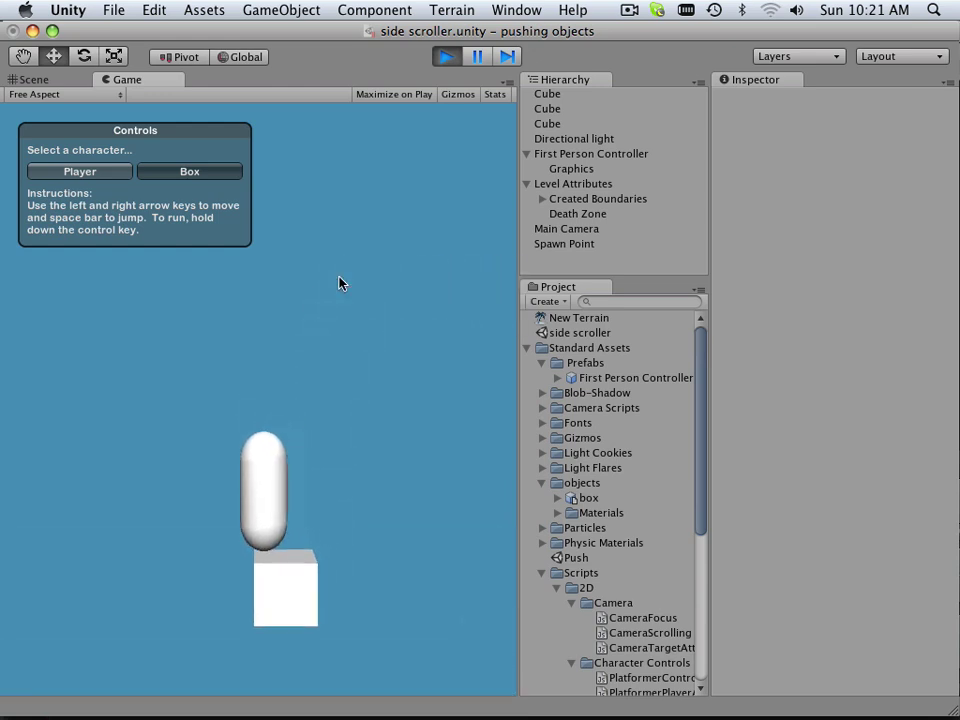
Step: Move the character on and off the box a few times, then stop play mode
key(Right)
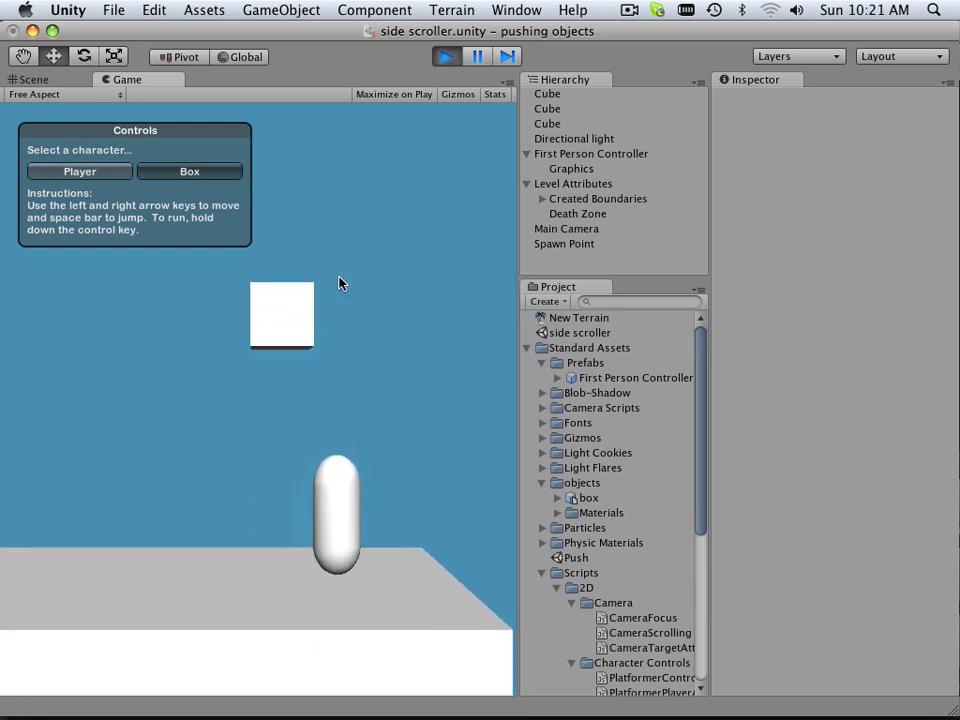
key(Left)
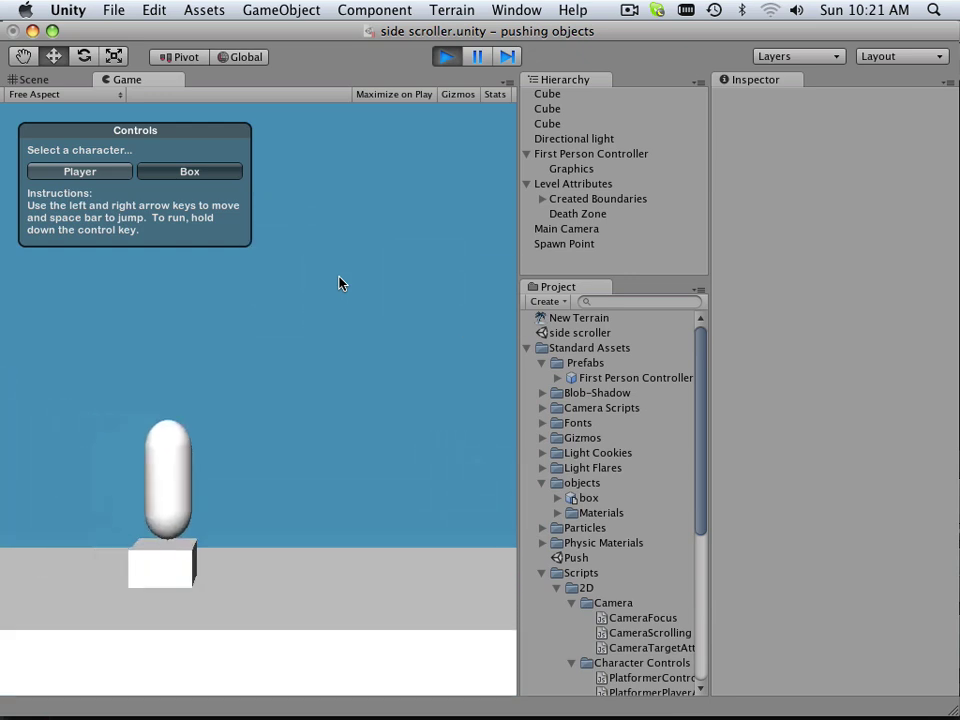
key(Right)
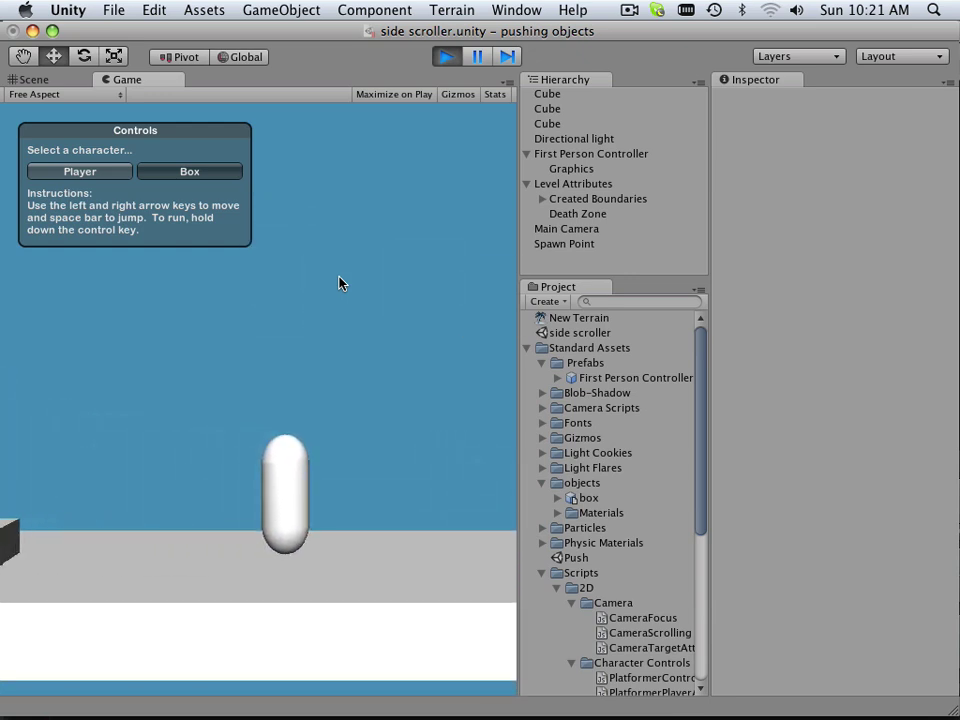
key(Right)
key(space)
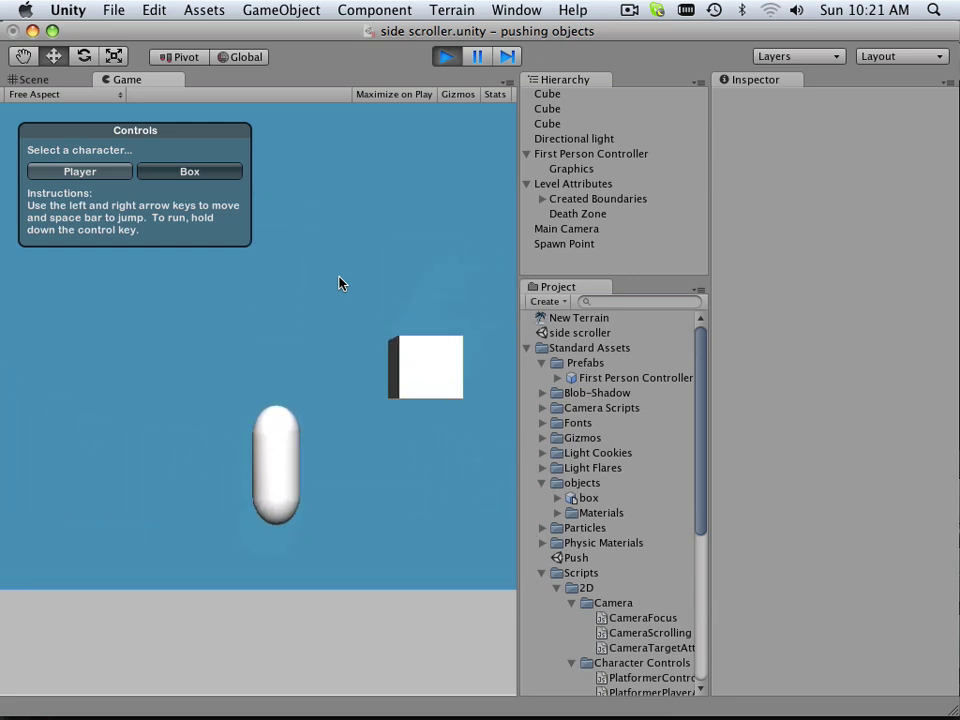
key(Left)
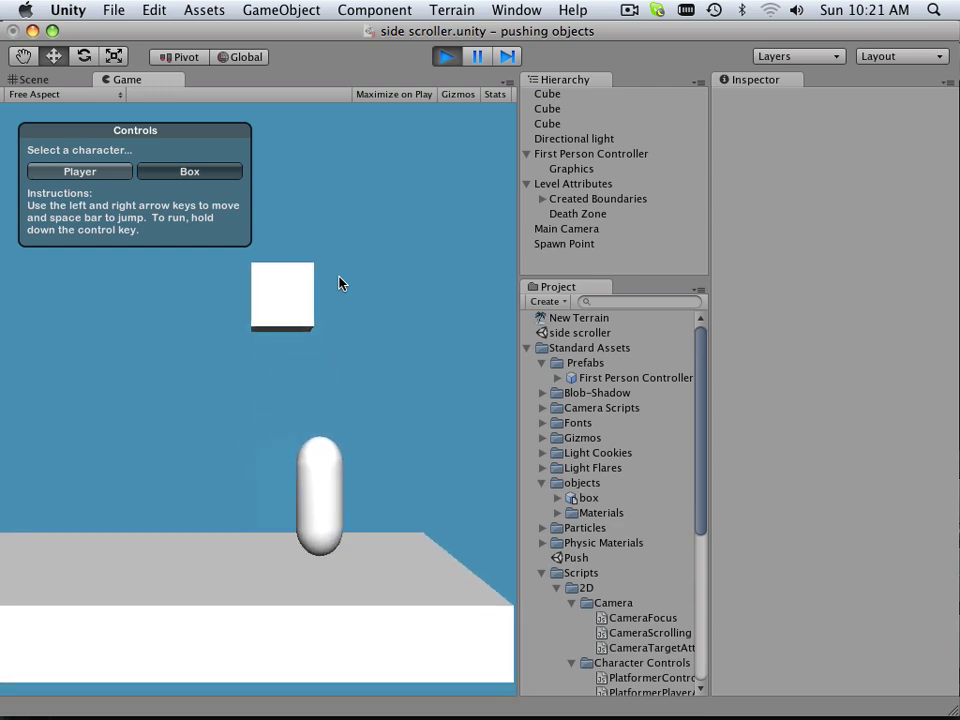
key(Left)
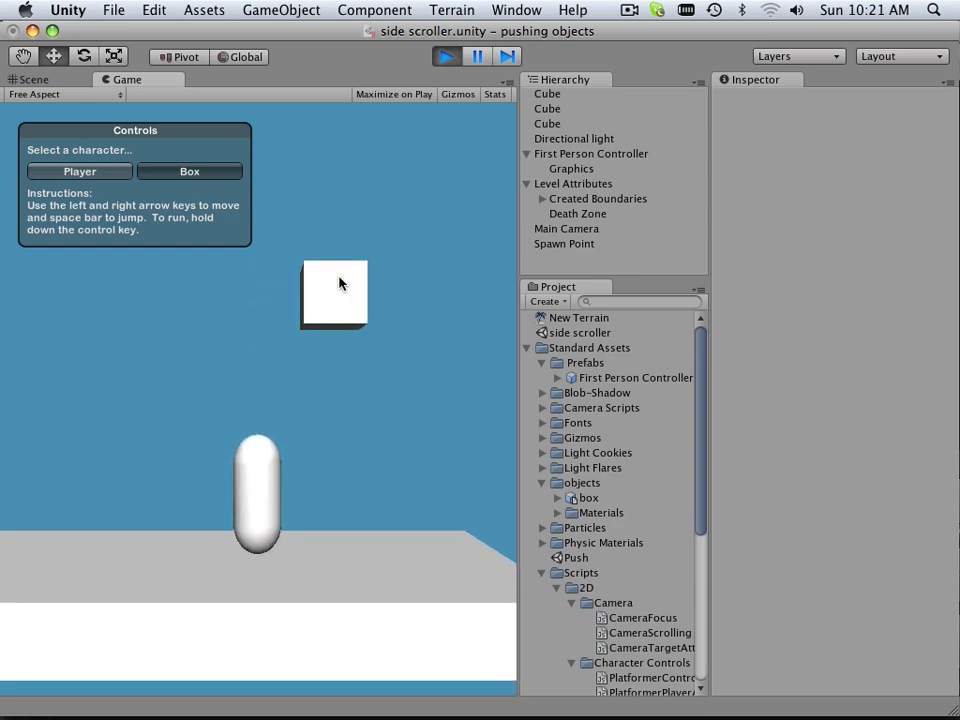
click(446, 60)
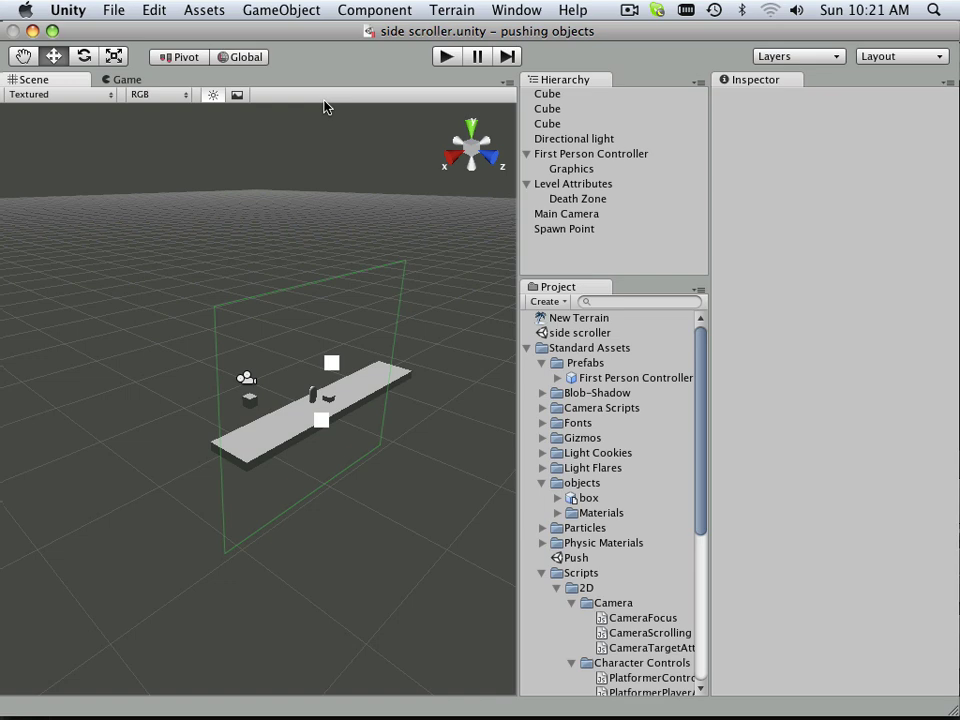
scroll(325, 163, up, 3)
Step: Check the Component menu, dismiss it, and bring up the GameObject menu
click(375, 10)
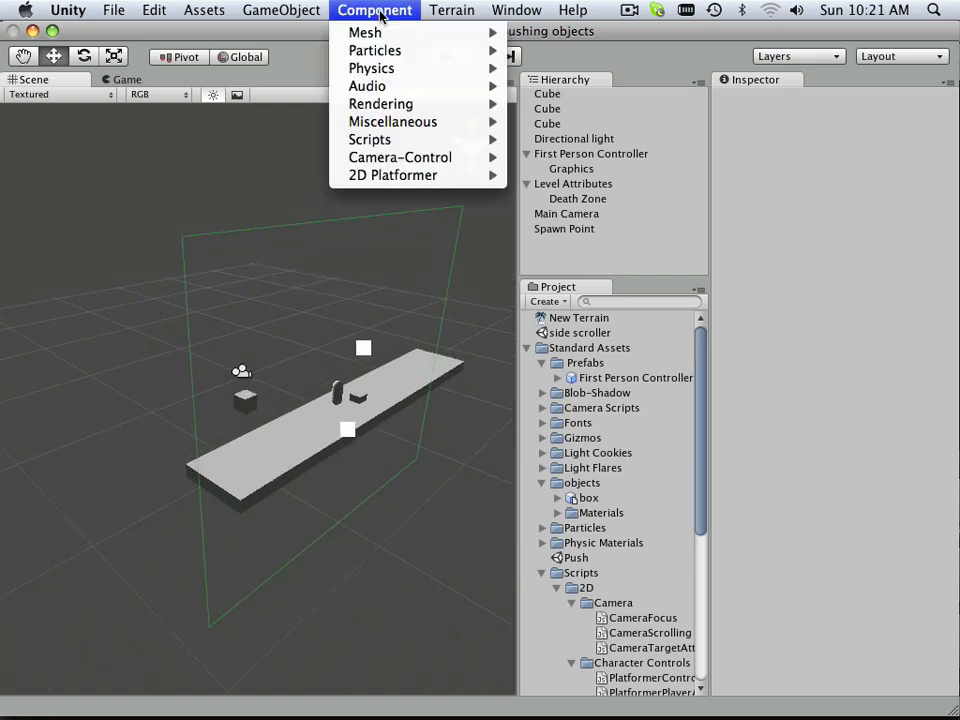
click(569, 57)
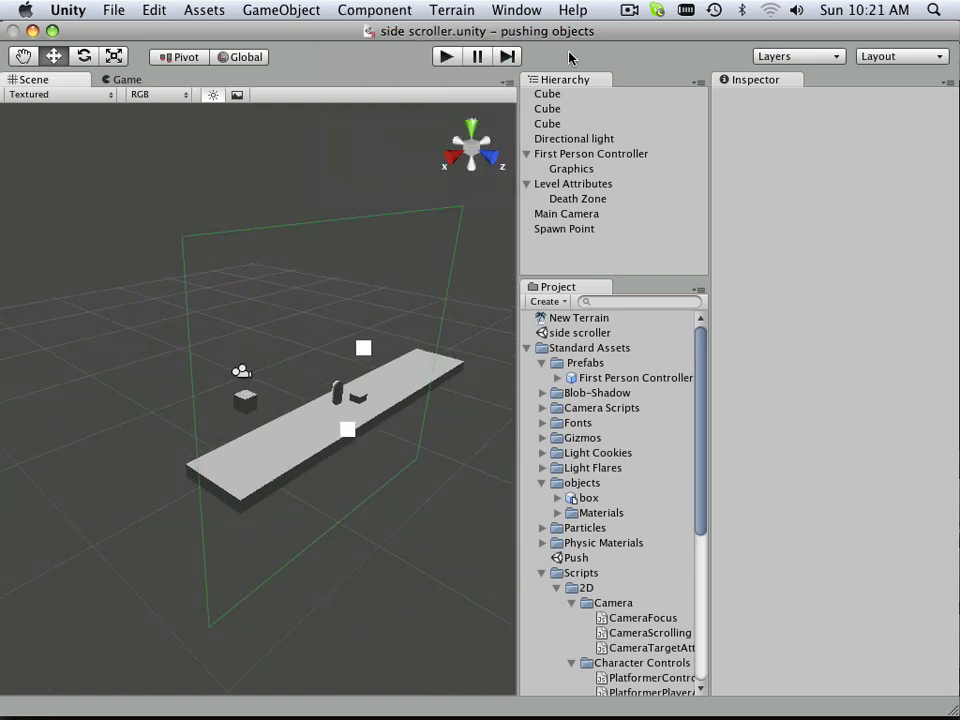
click(300, 12)
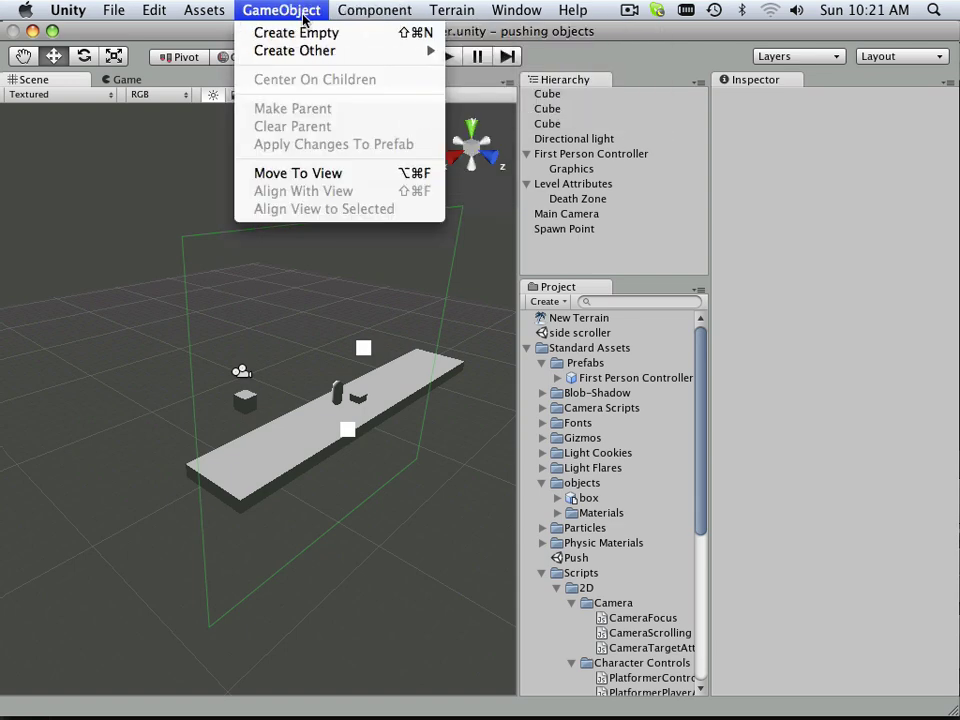
mouse_move(295, 50)
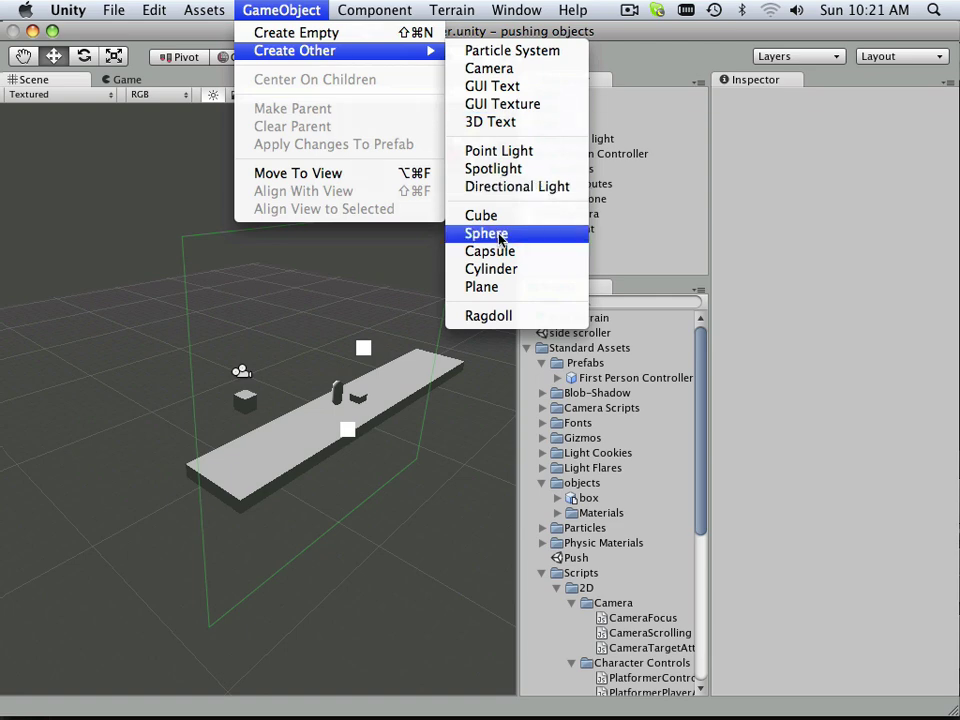
Step: Create a cube, raise it above the level and shift it along X
click(481, 215)
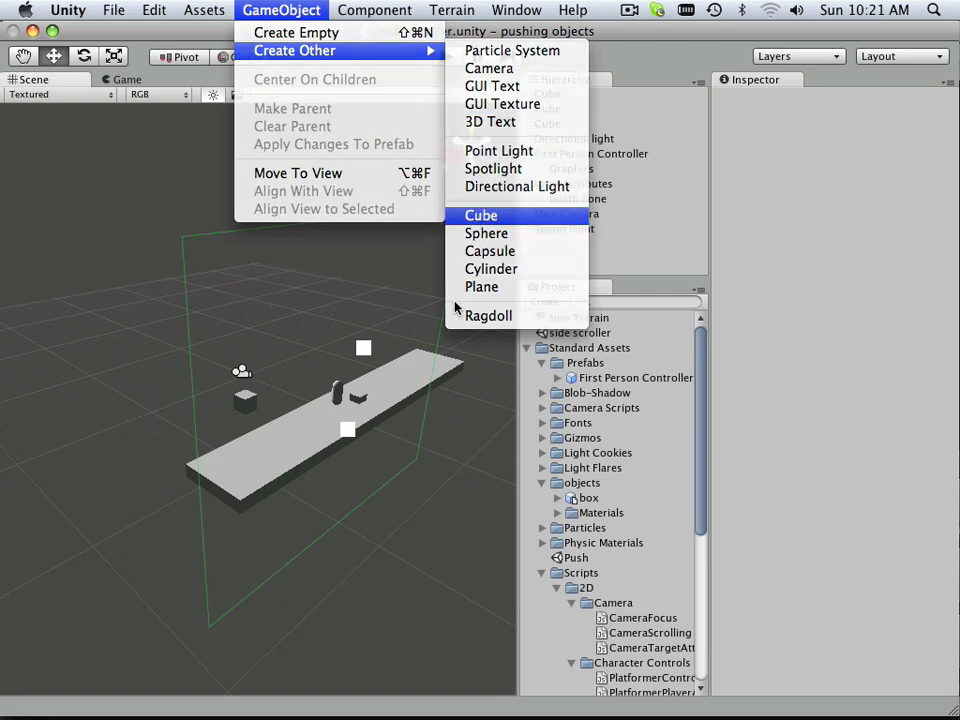
drag(260, 335, 262, 312)
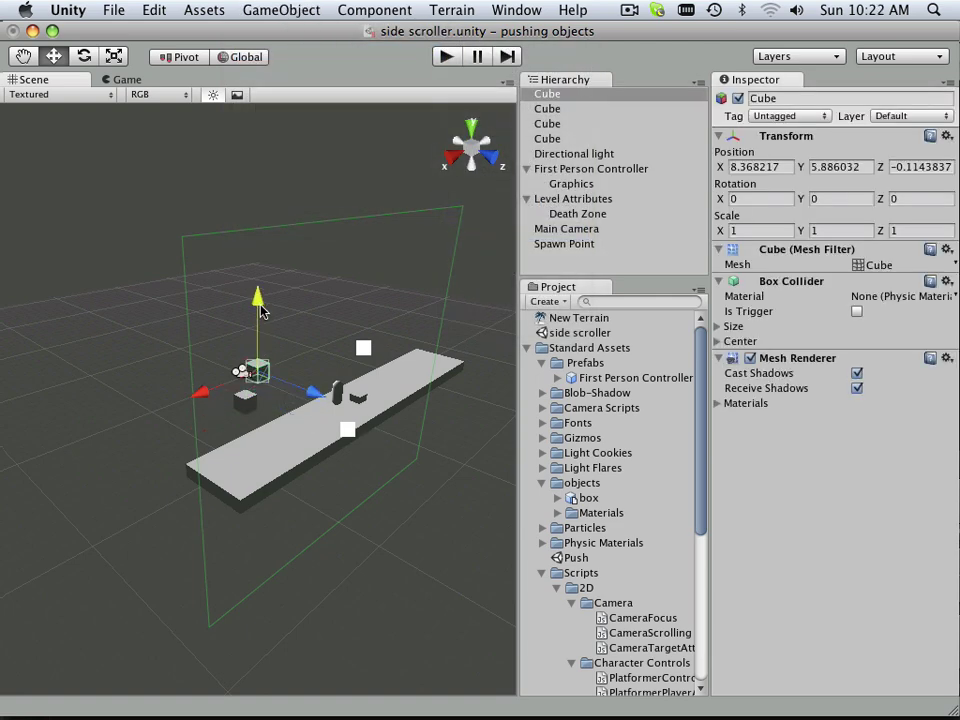
drag(200, 388, 190, 398)
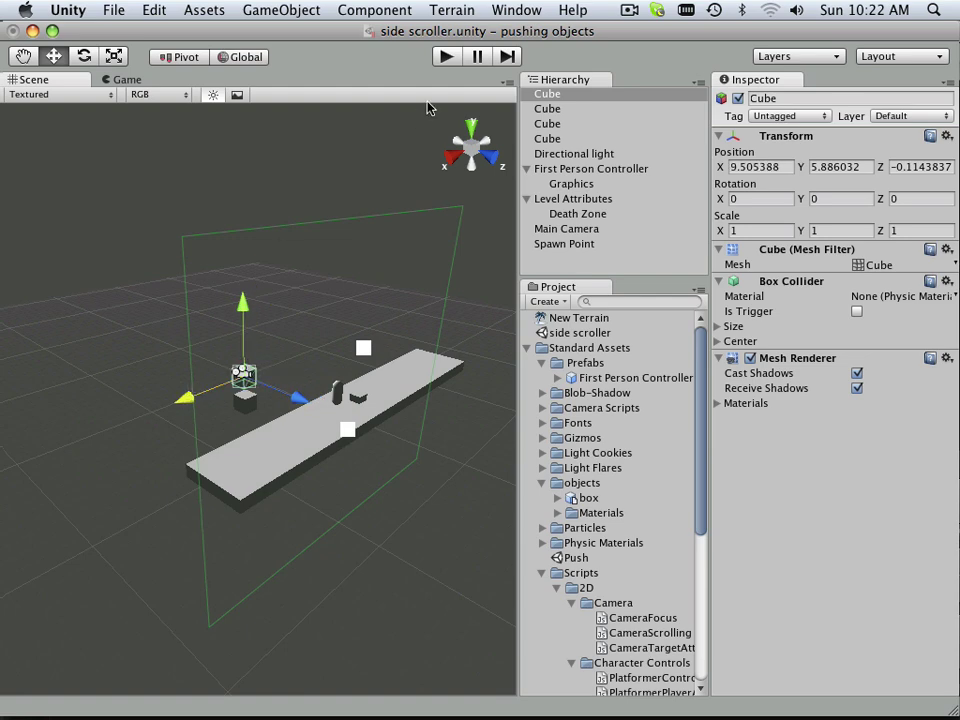
Step: Attach a Rigidbody component to the new cube
click(405, 9)
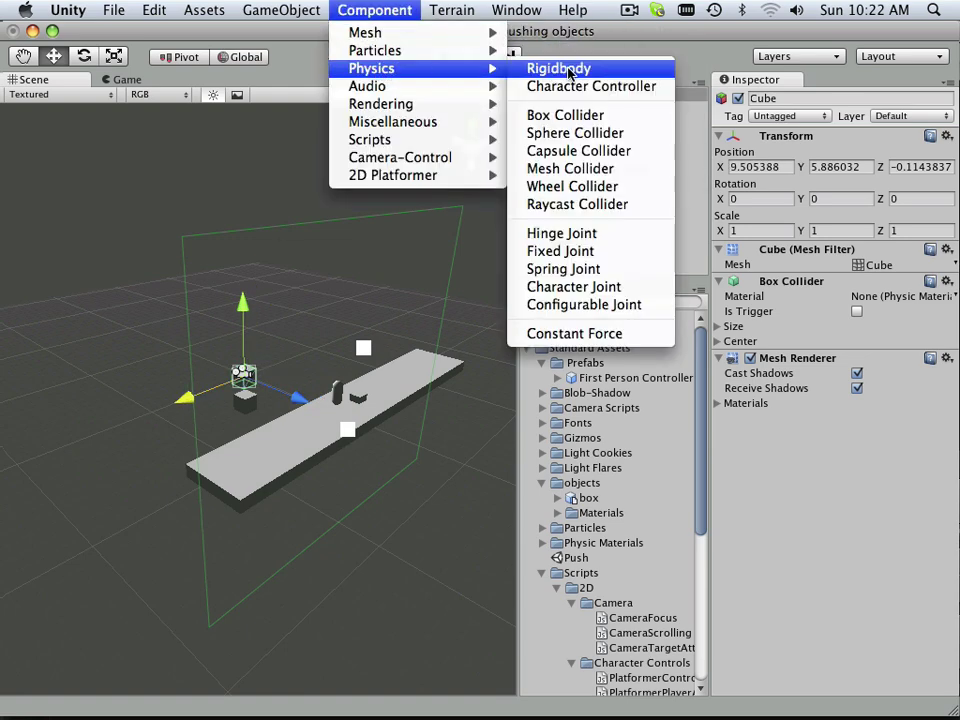
click(566, 70)
Step: Start play mode and run and jump the capsule right into the Rigidbody cube
click(447, 55)
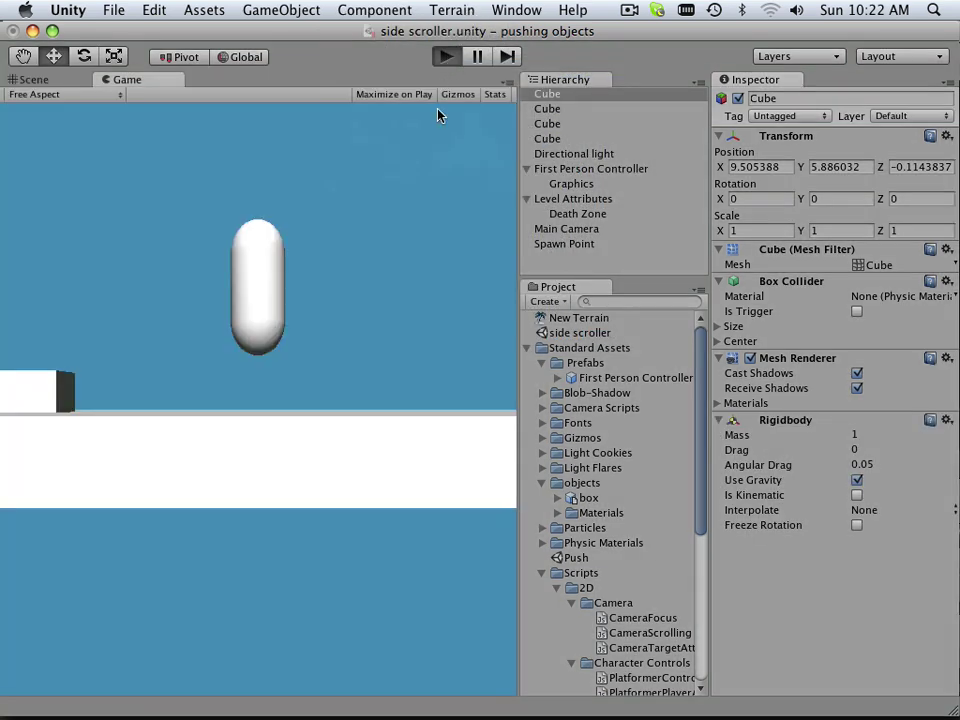
key(Right)
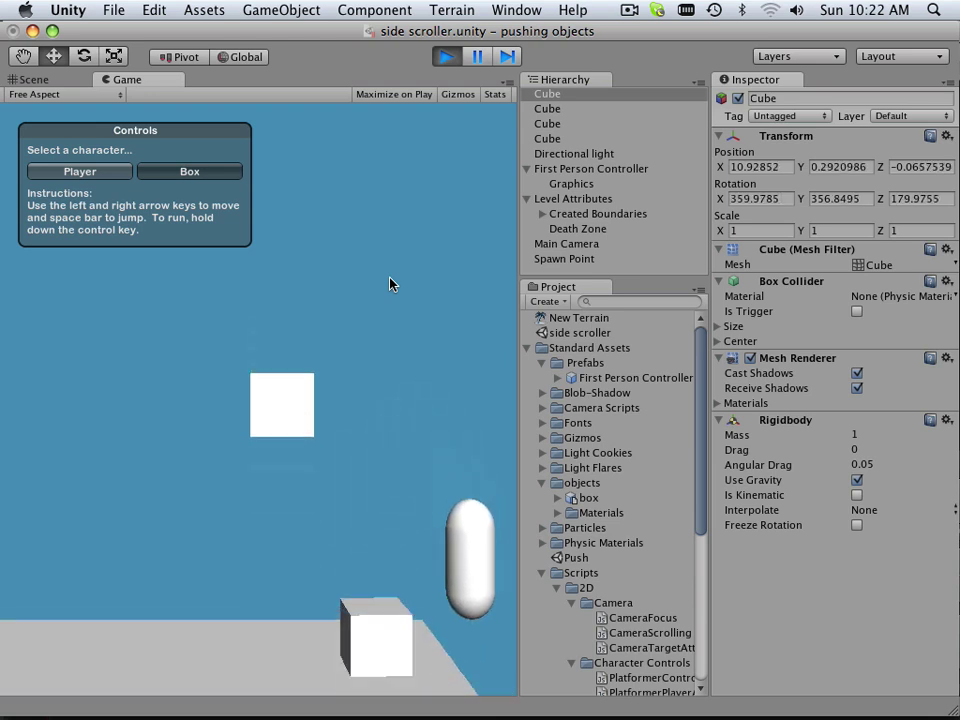
key(Right)
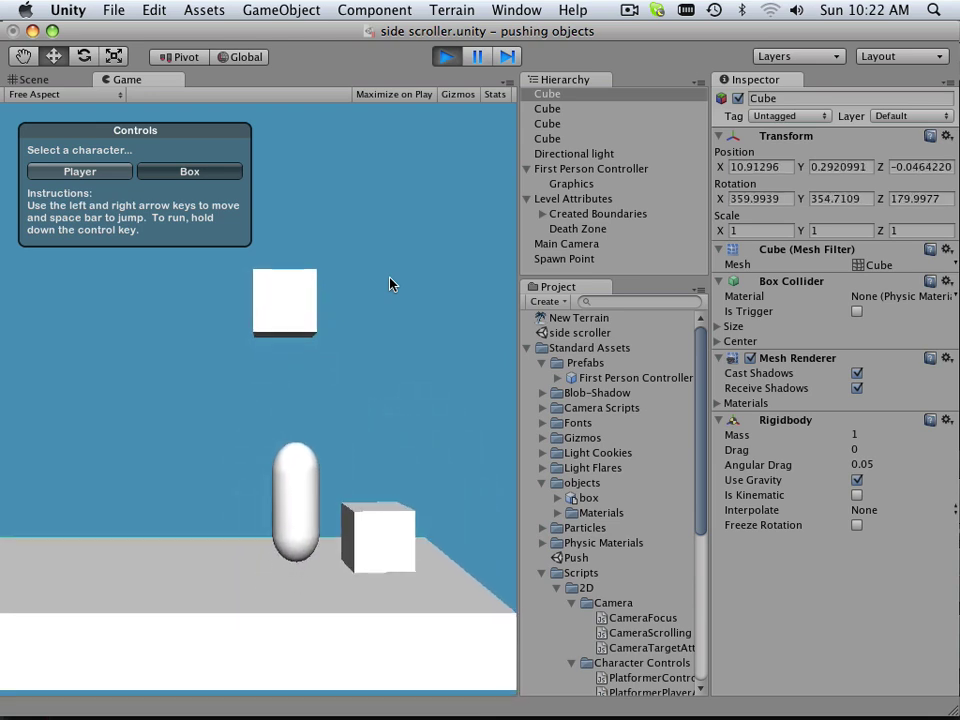
key(space)
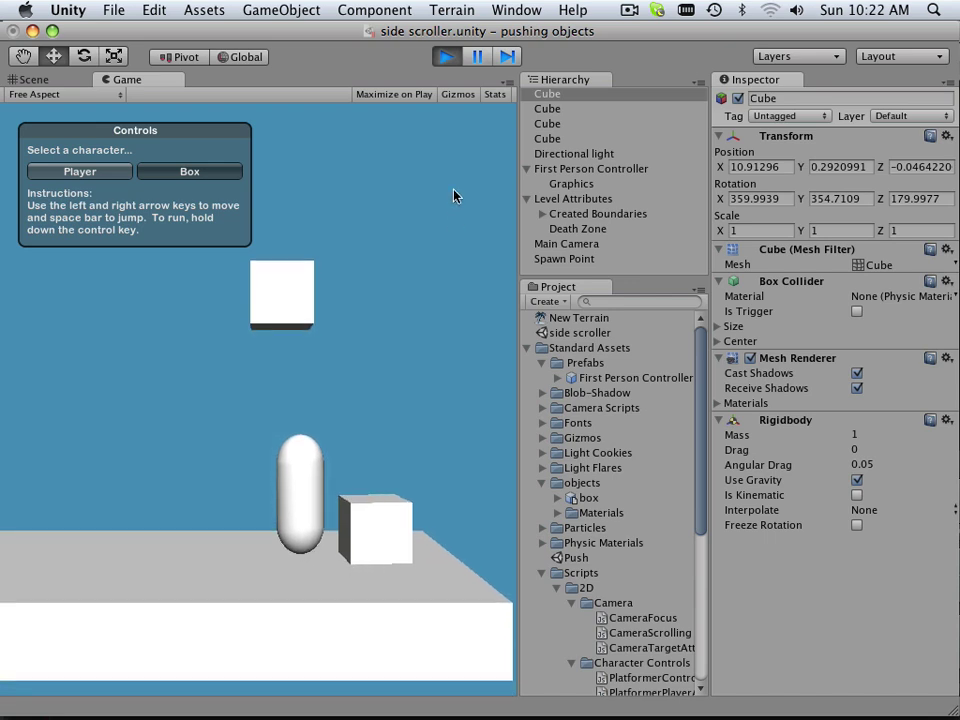